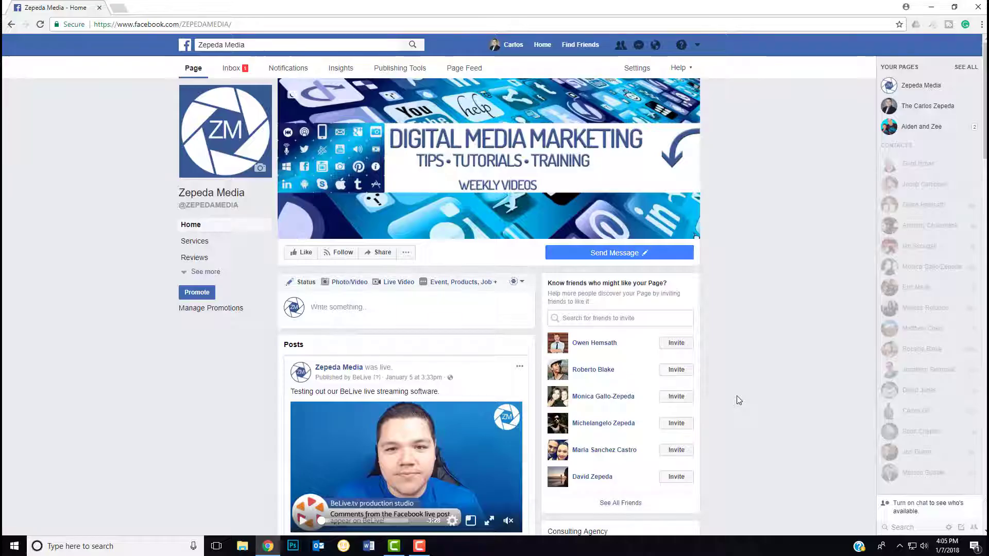
Choose Create Ads from the header account menu to reach the campaign objectives
click(699, 45)
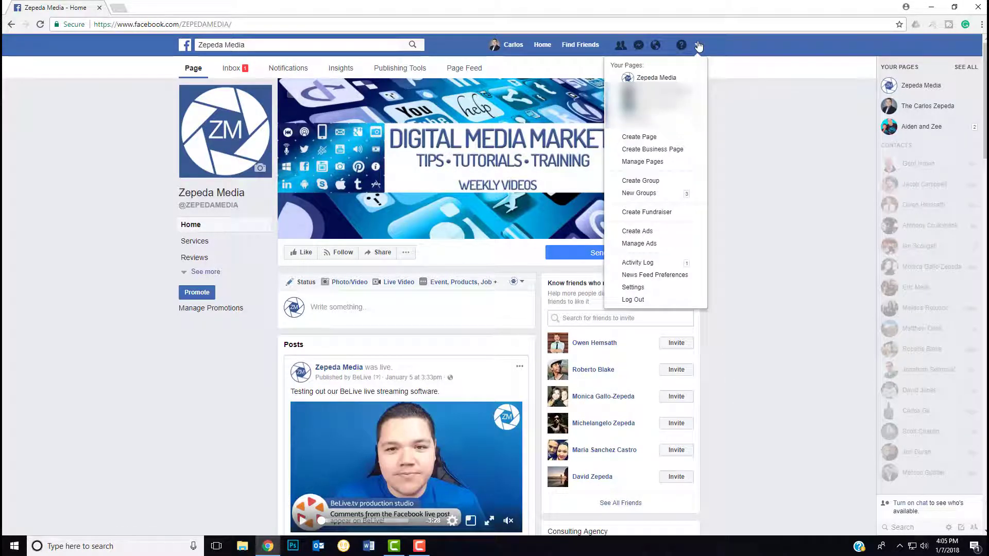
click(655, 231)
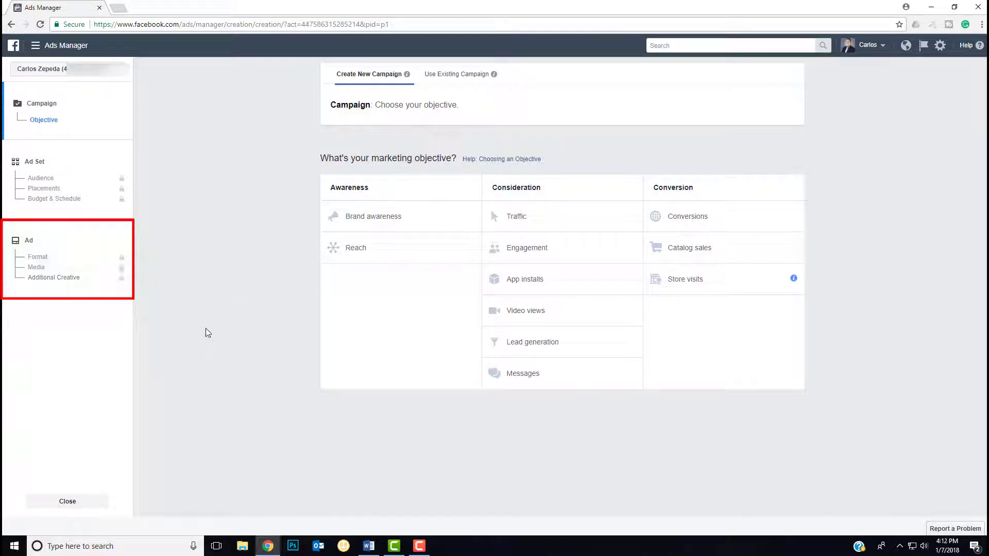
Pick Brand awareness, name the campaign 'Date - Demographic - City - Project Name', and continue
click(441, 222)
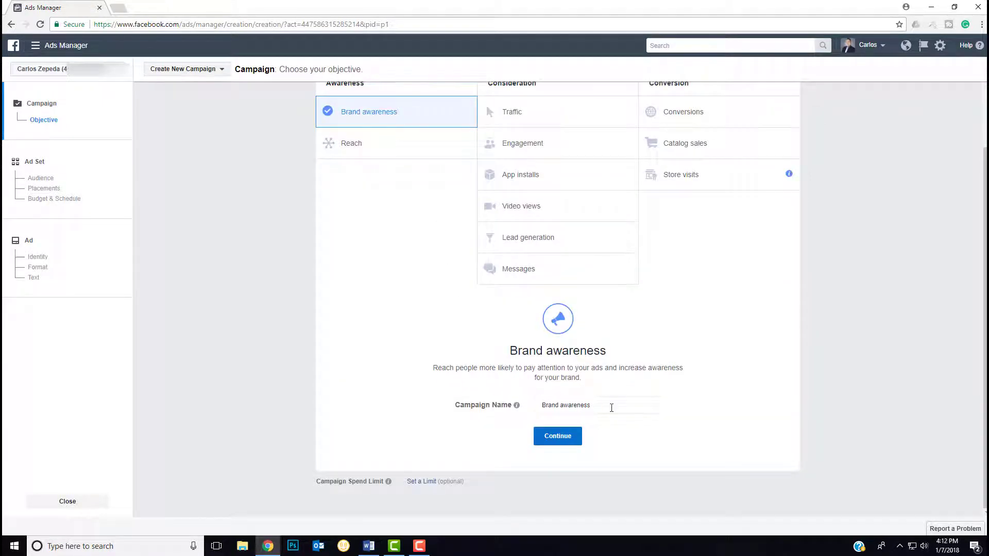
drag(613, 405, 542, 405)
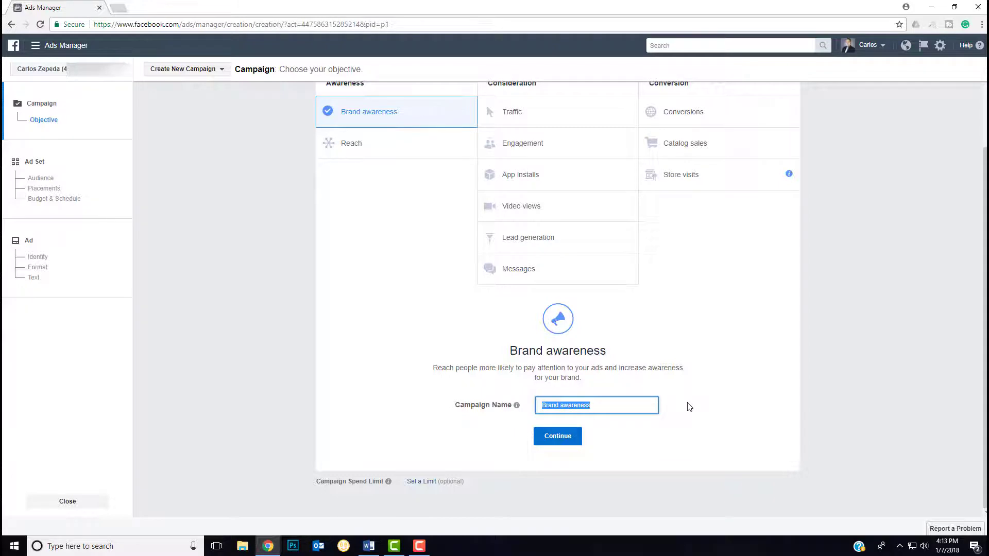
text(Date -)
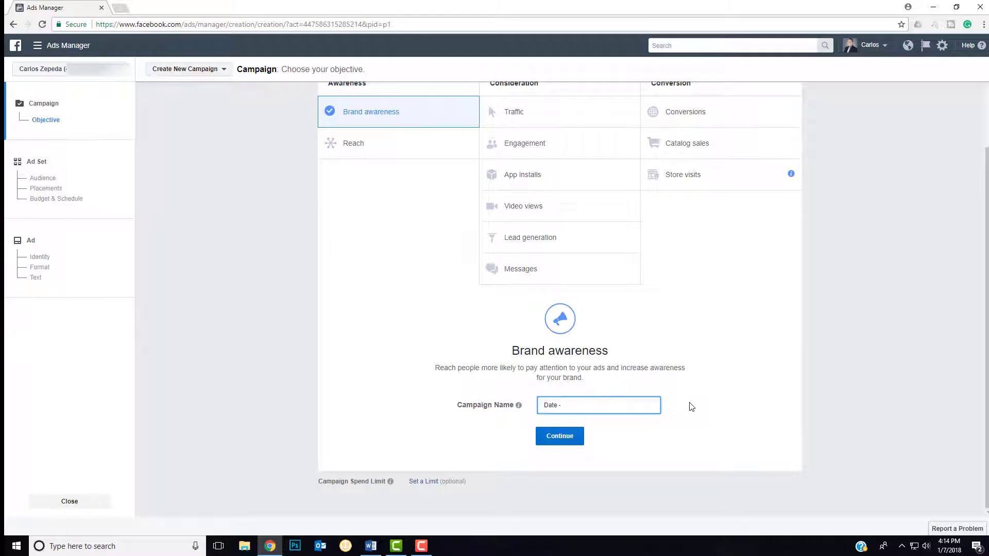
text( Demographic - City - Proj)
text(ect Name)
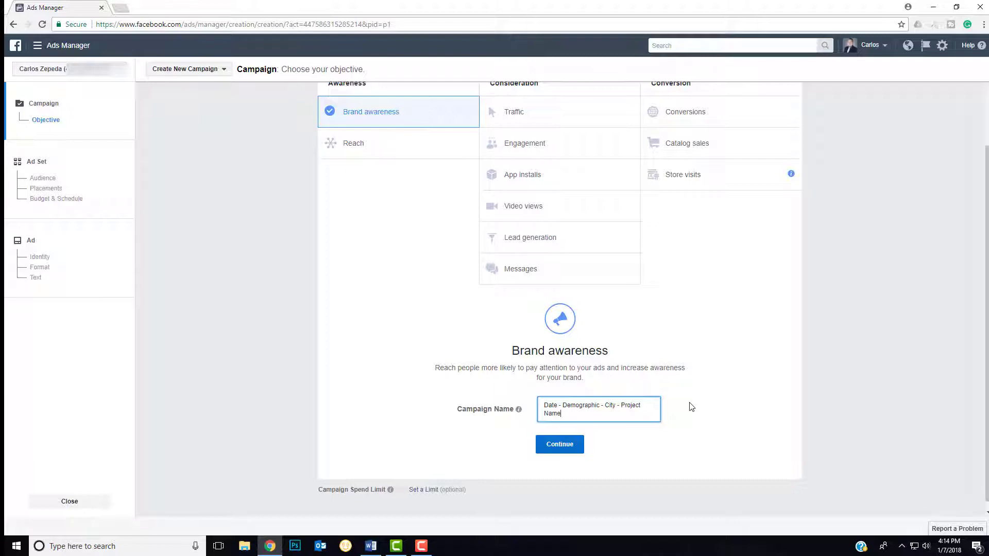
key(Return)
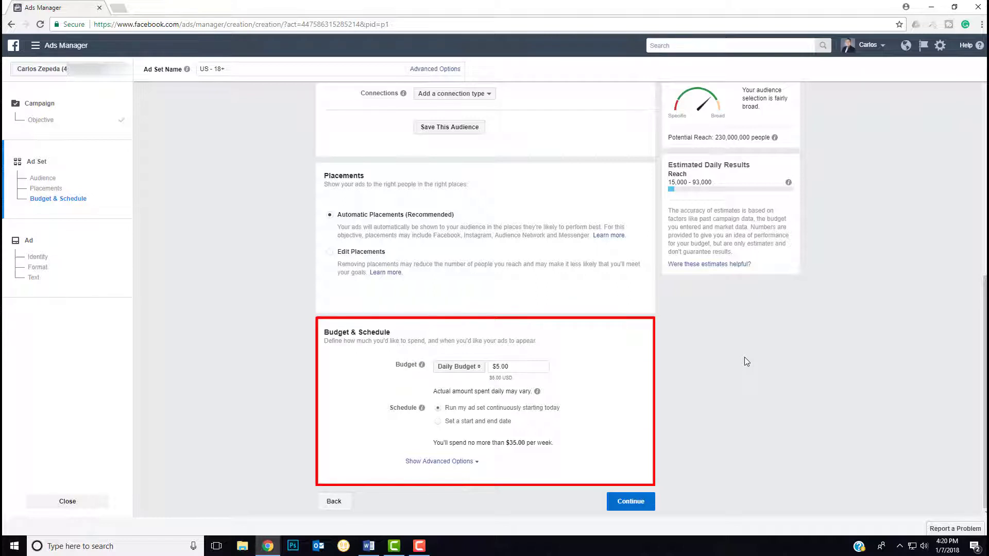
Try a $100 lifetime budget, then revert to the $5.00 daily budget
click(479, 370)
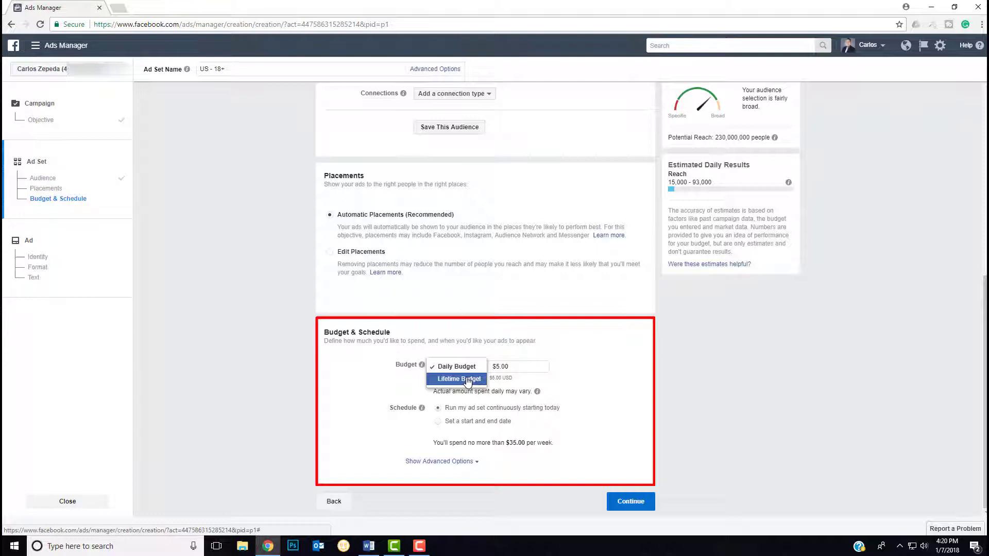
click(458, 379)
drag(531, 367, 493, 366)
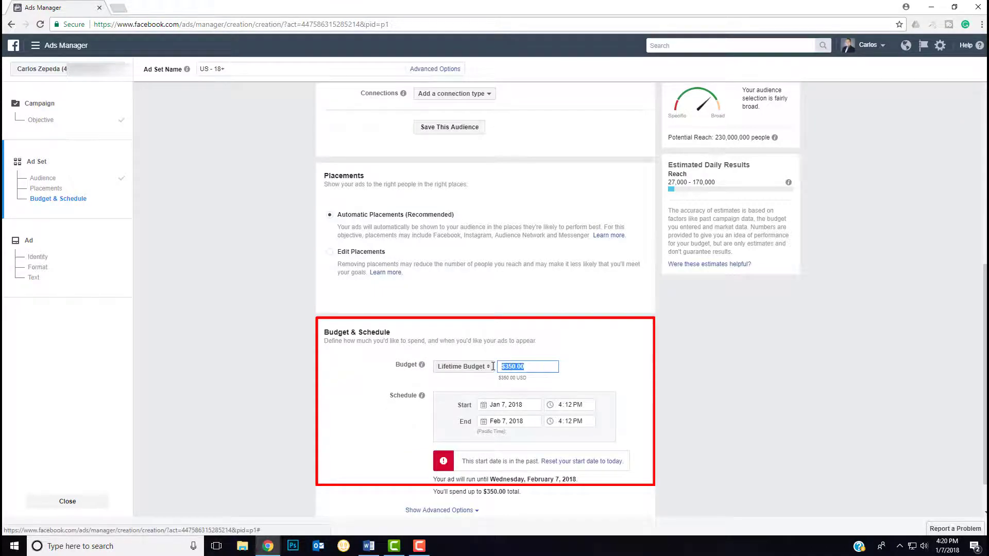
text(100)
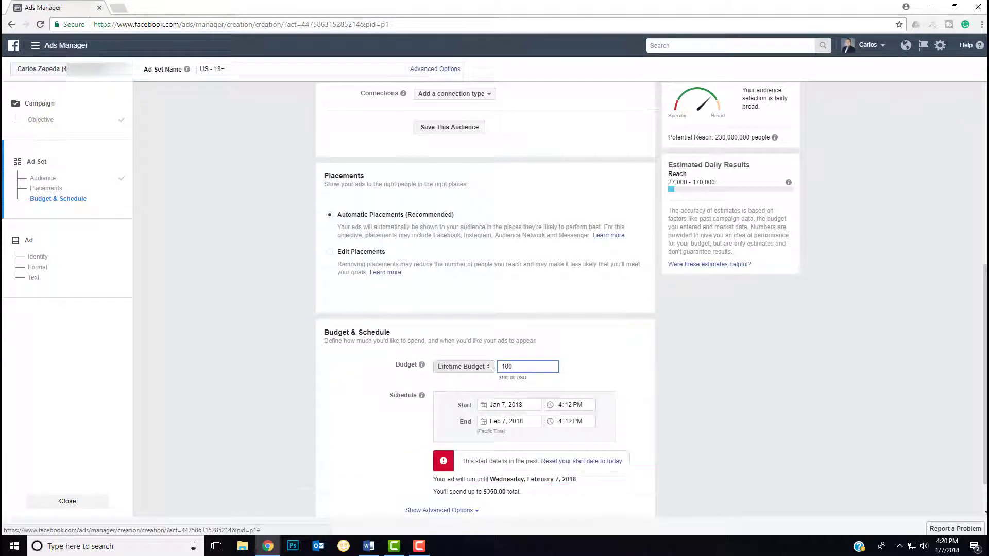
click(489, 366)
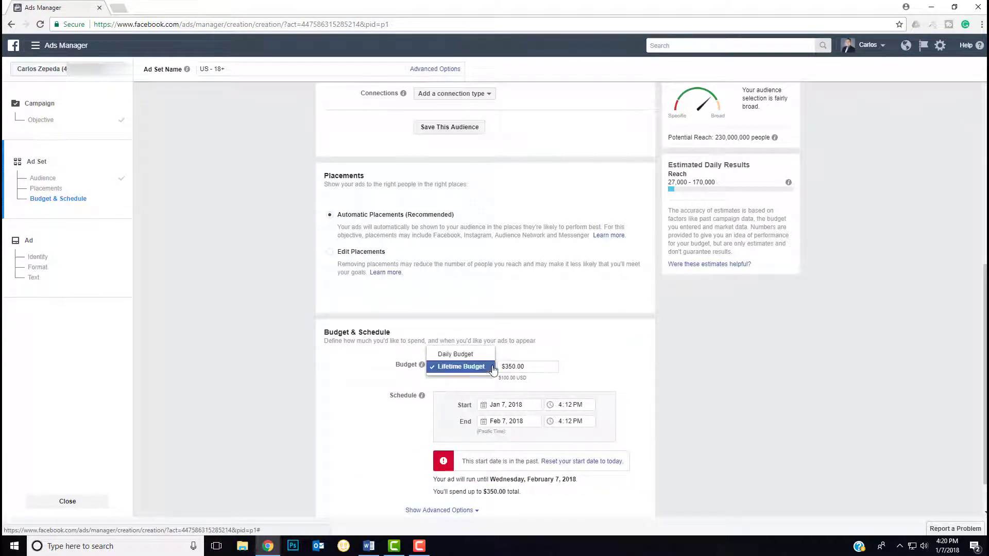
click(468, 355)
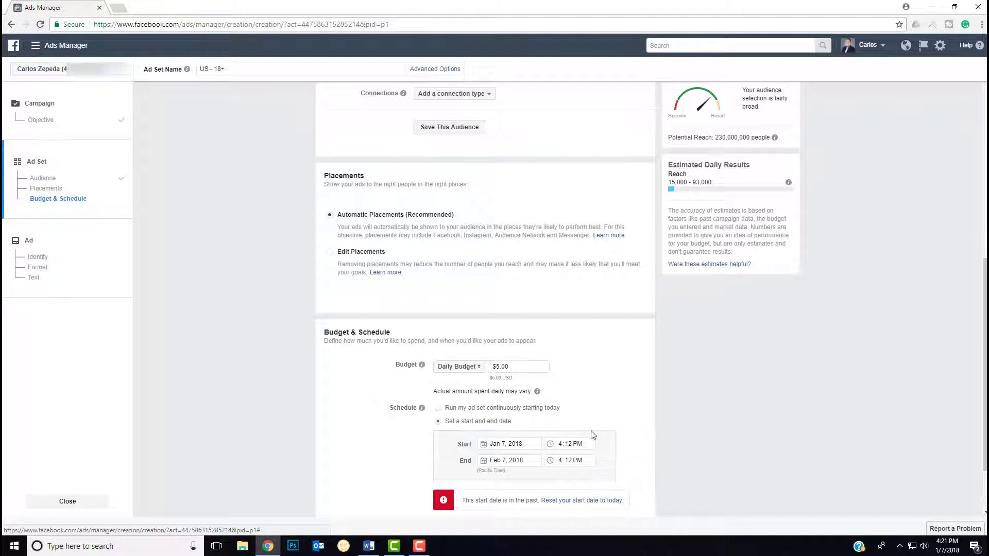
Set the ad set's end date to January 8, 2018 and continue to the ad
click(530, 461)
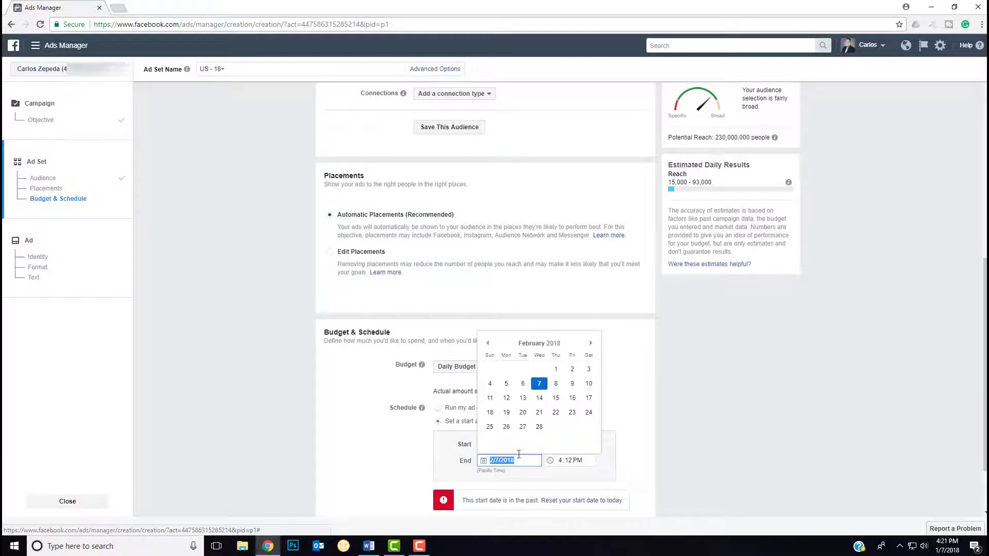
click(487, 343)
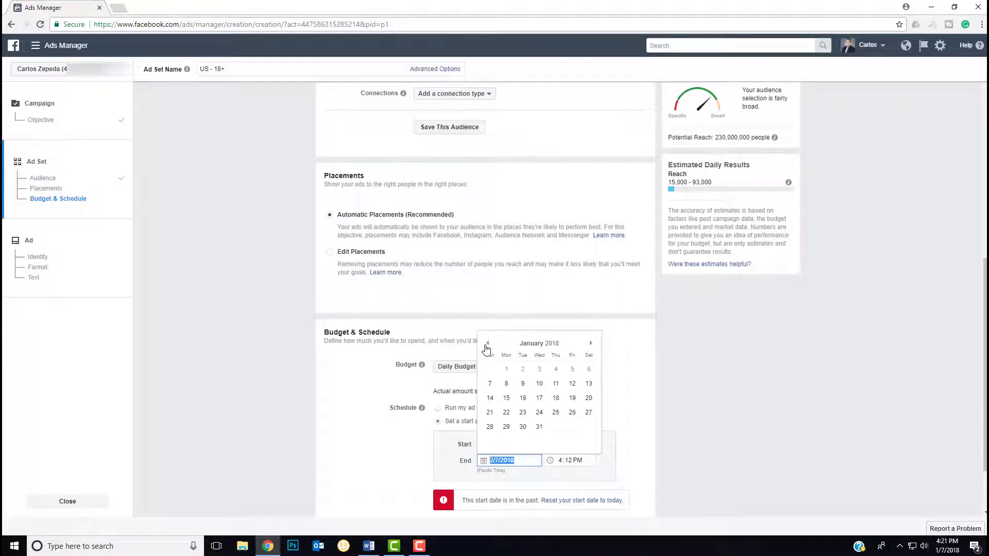
click(506, 386)
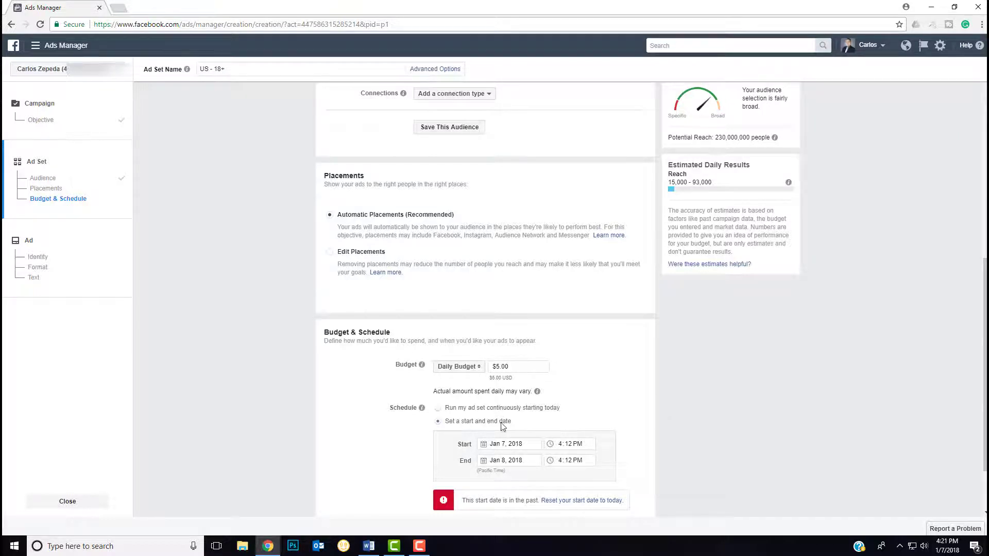
click(630, 502)
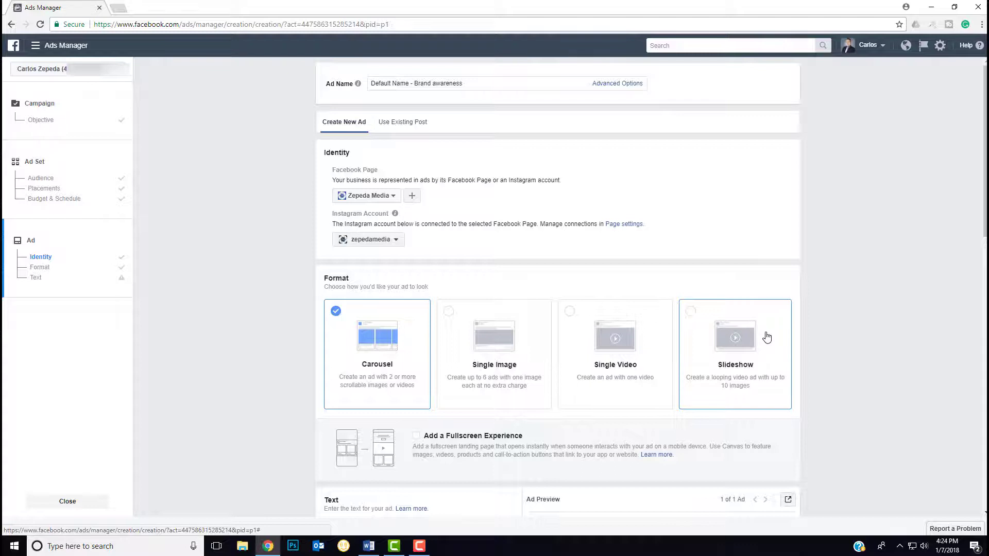
Choose the Single Image format and show the ad text's advanced options
click(494, 350)
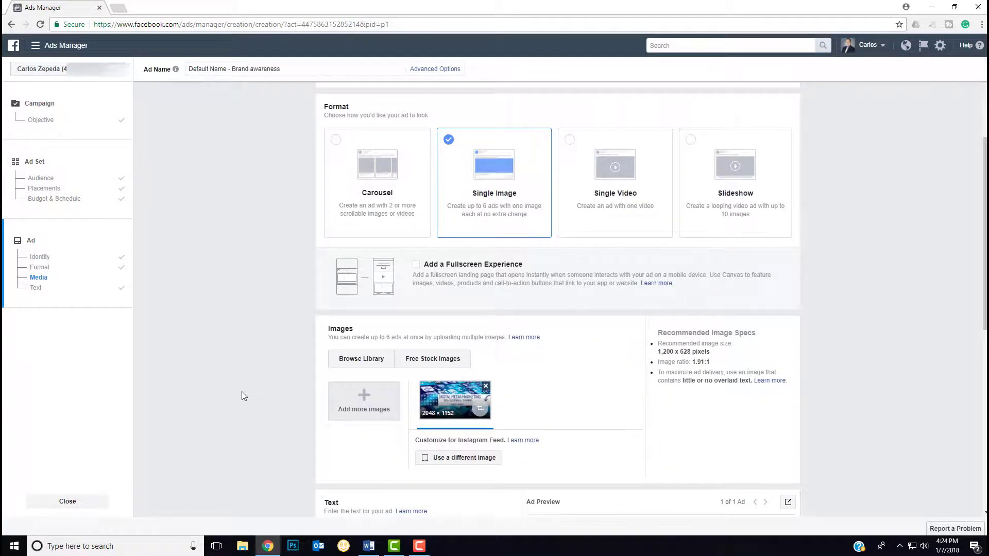
scroll(242, 395, down, 6)
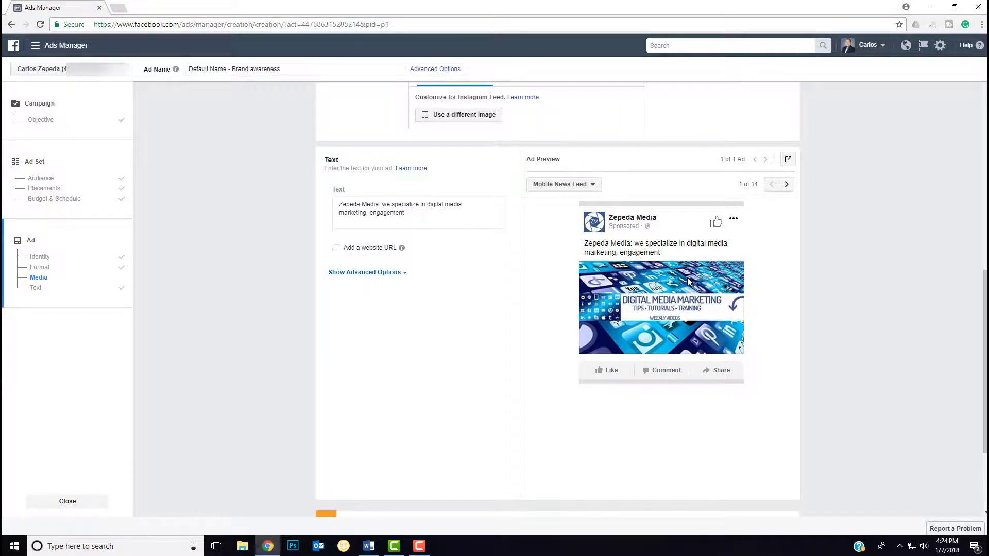
click(367, 272)
scroll(367, 272, up, 4)
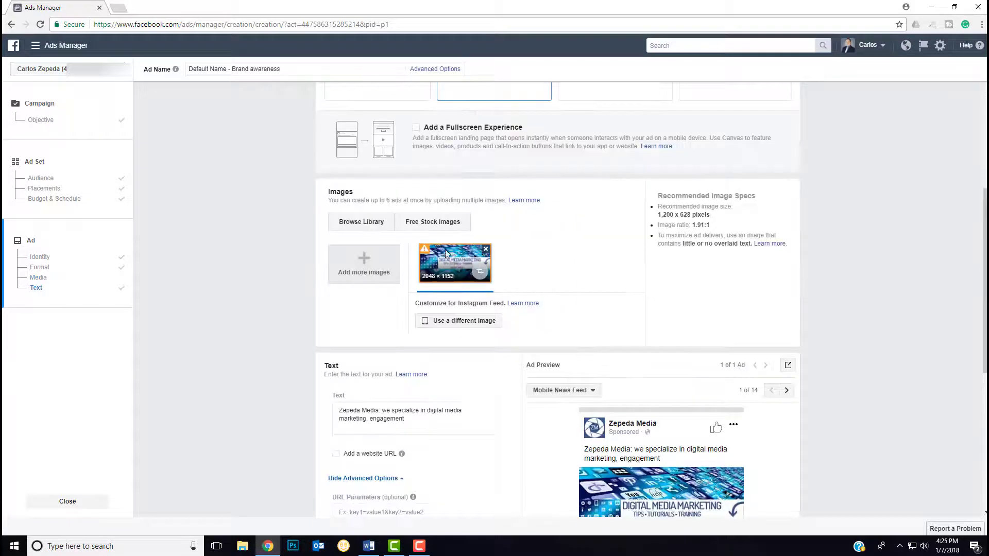
mouse_move(425, 253)
Add the line 'Like and follow for more digital media tips and tricks' above the ad text, then check the preview
click(364, 223)
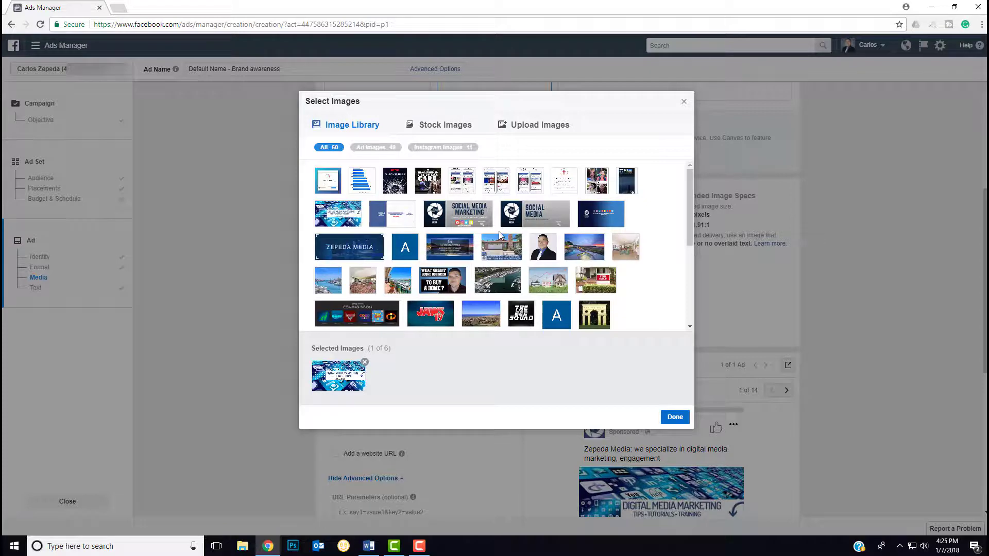
click(684, 102)
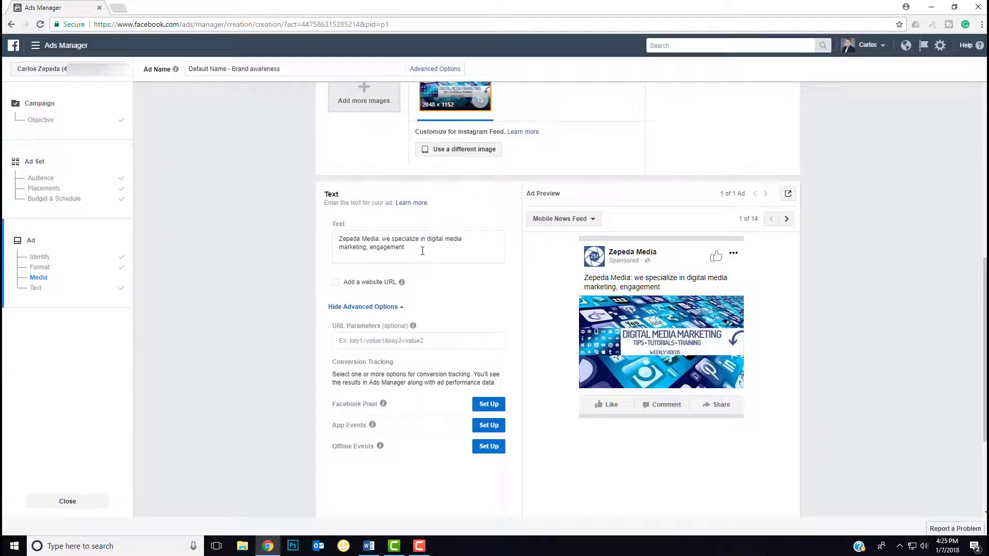
drag(422, 251, 268, 225)
key(Left)
text(Like and follow for more digital media tips and tricks)
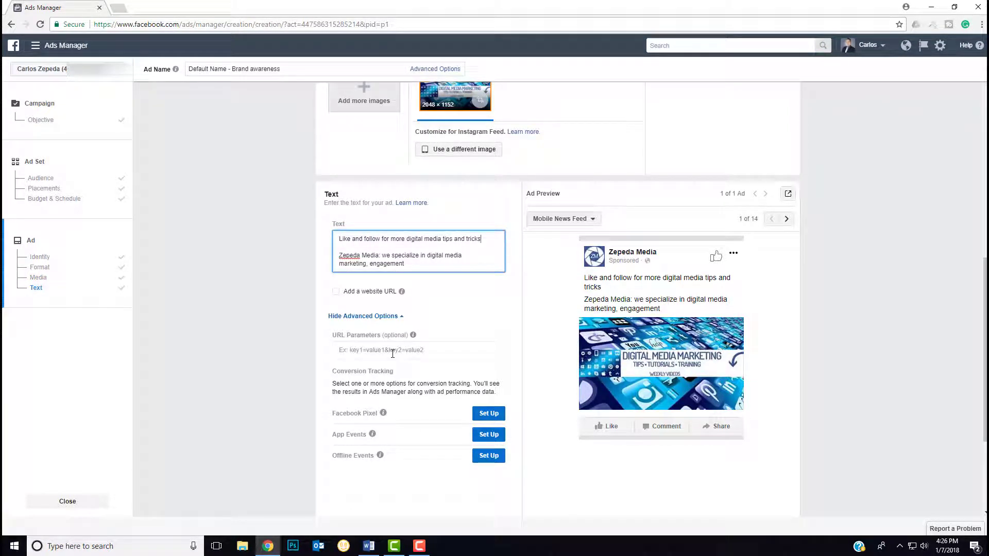
scroll(389, 350, down, 3)
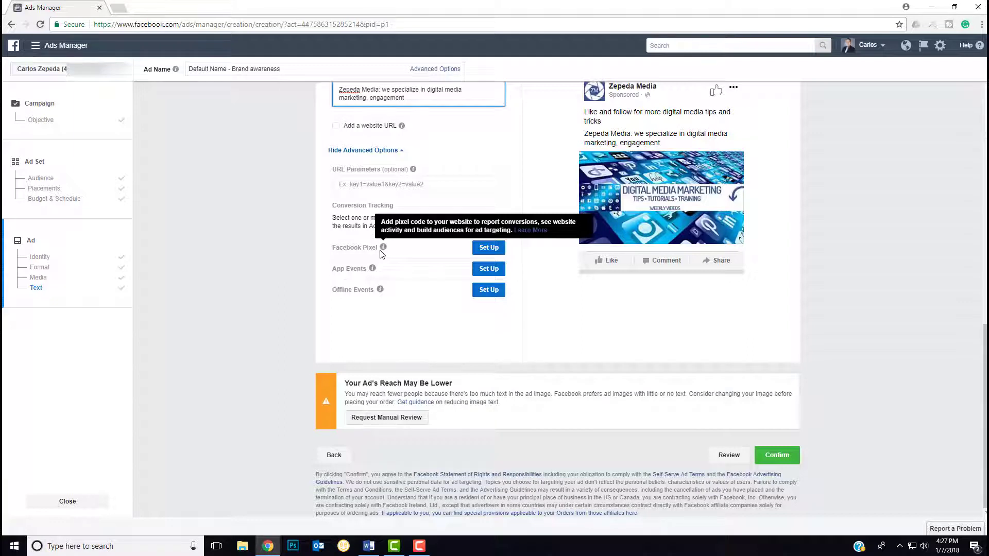
scroll(382, 254, up, 3)
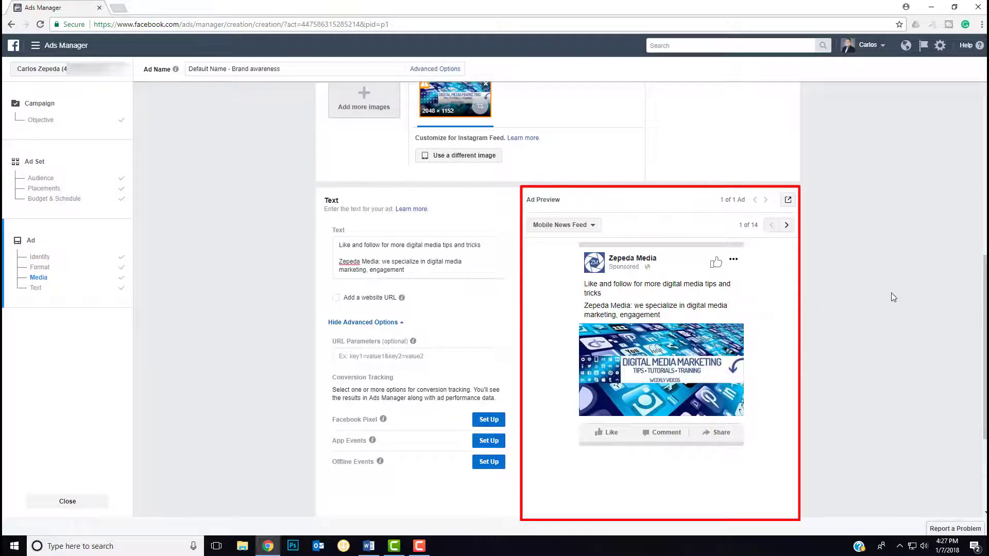
Step the Ad Preview through Instant Articles to Instagram Feed, then confirm the ad
click(786, 225)
click(788, 225)
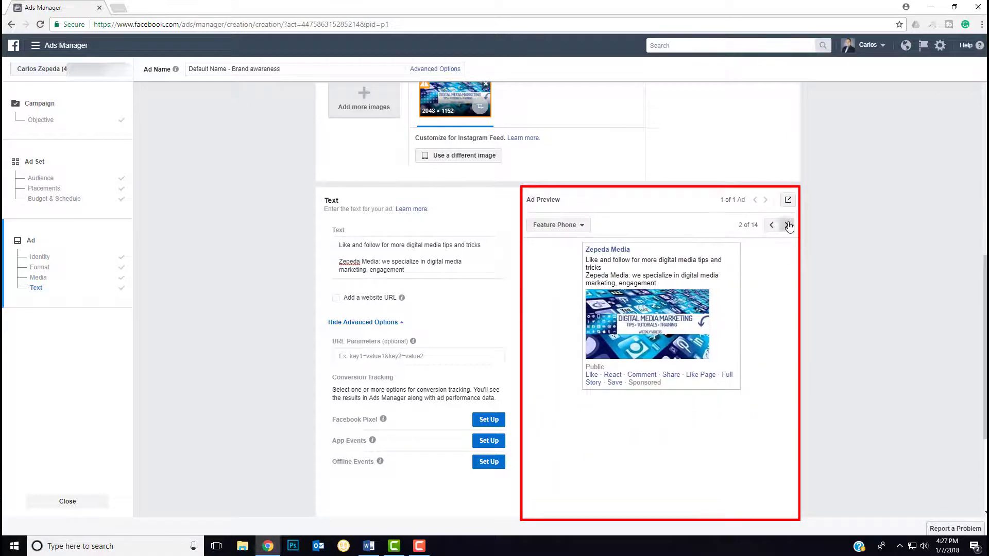
click(788, 225)
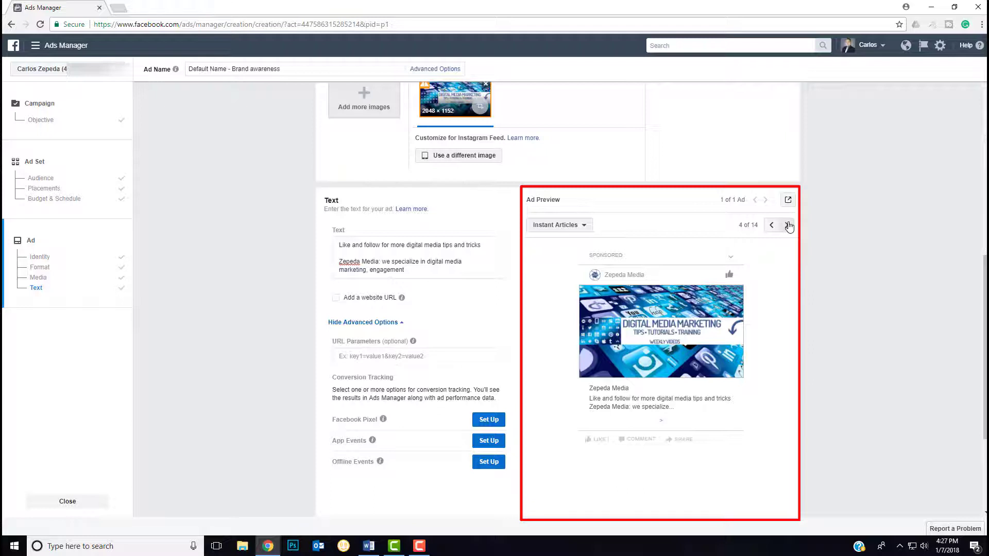
click(788, 226)
click(787, 225)
click(788, 225)
click(787, 225)
click(788, 225)
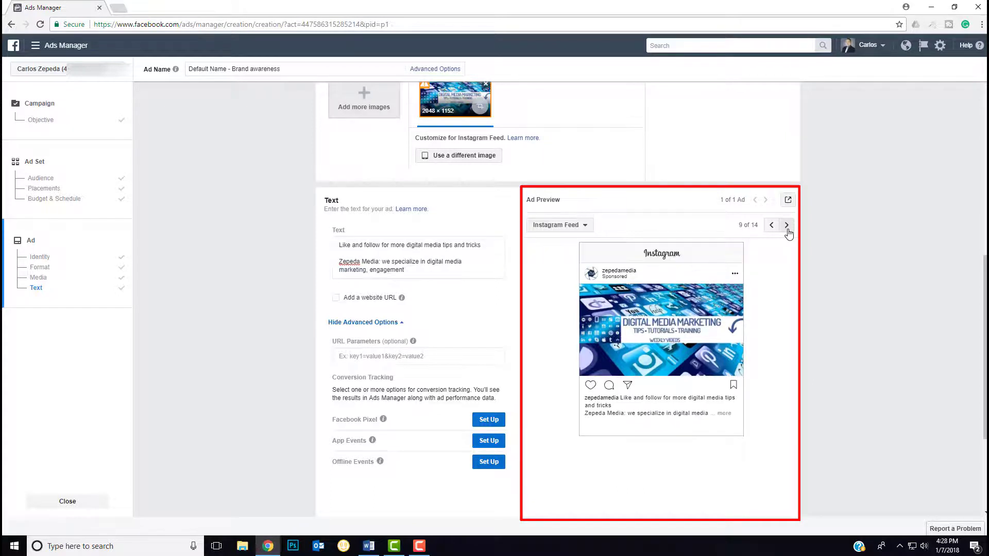
click(788, 225)
click(788, 225)
click(788, 225)
click(787, 225)
click(787, 225)
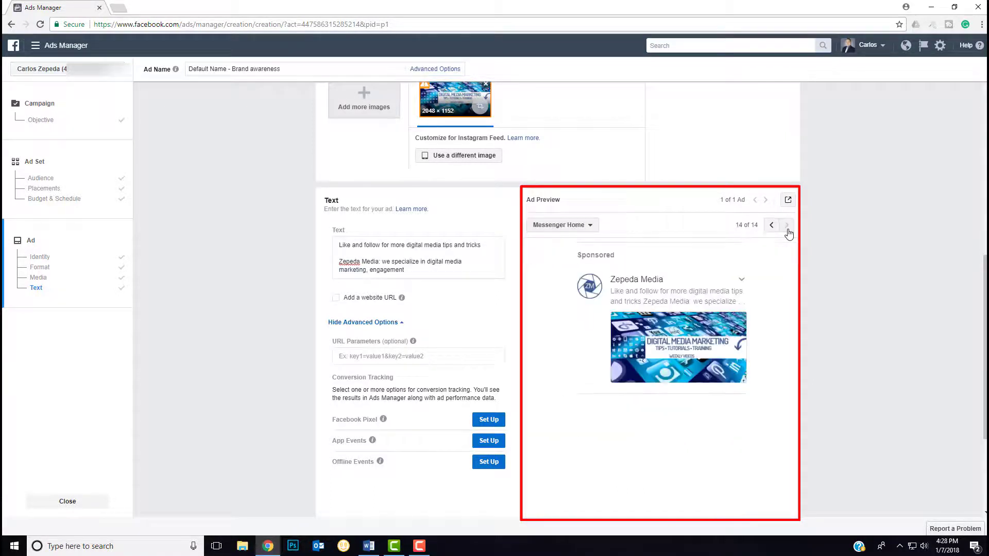
scroll(789, 233, down, 2)
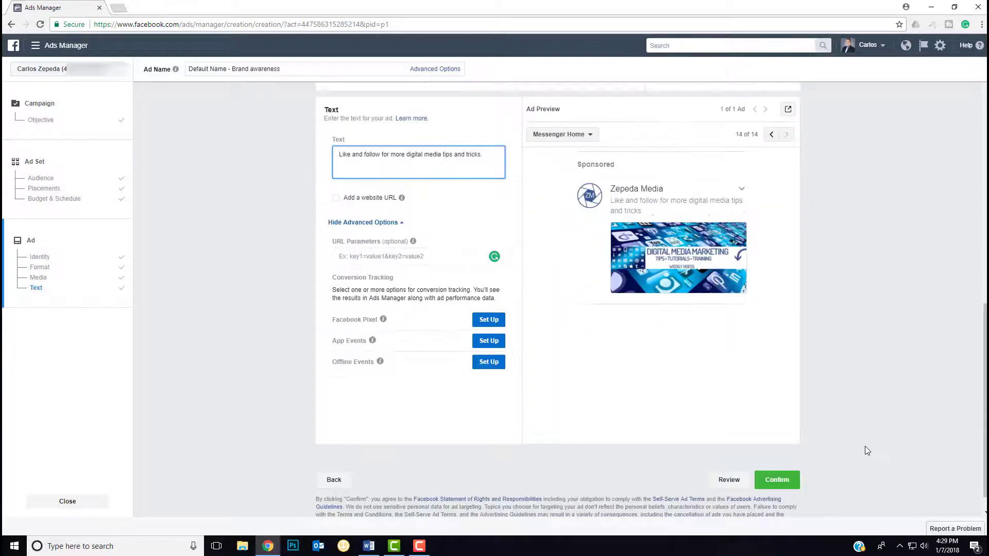
click(780, 487)
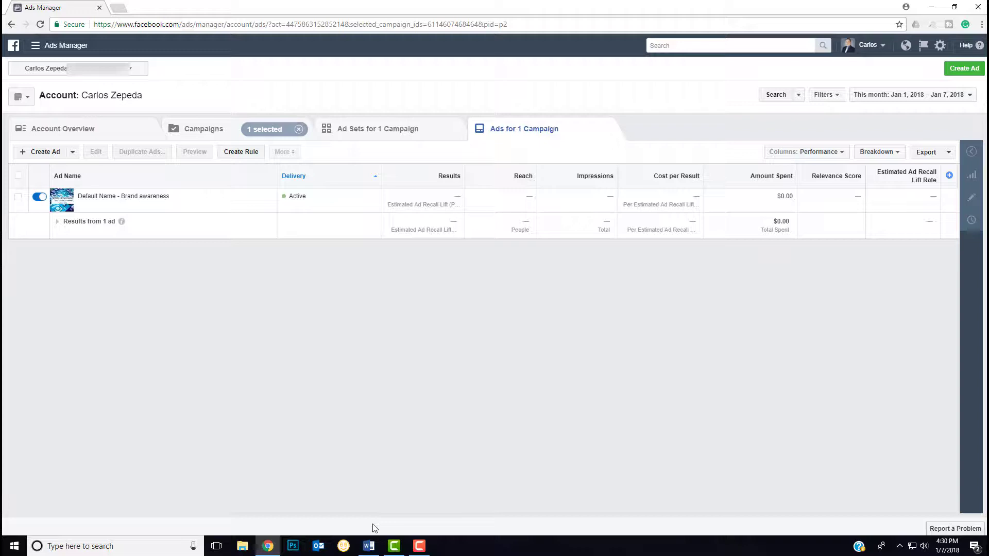
Open the Campaigns list and show the campaign's US - 18+ ad set
click(117, 129)
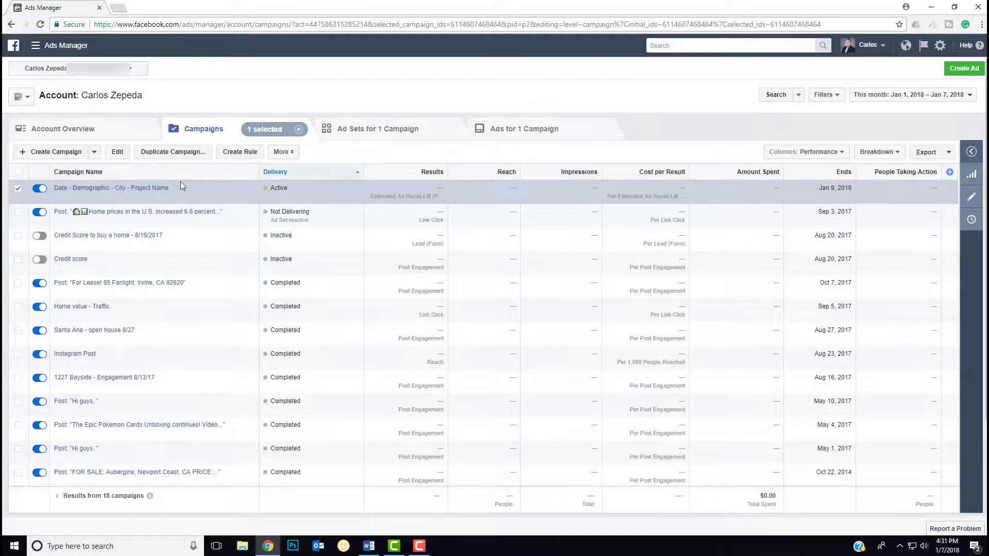
click(142, 190)
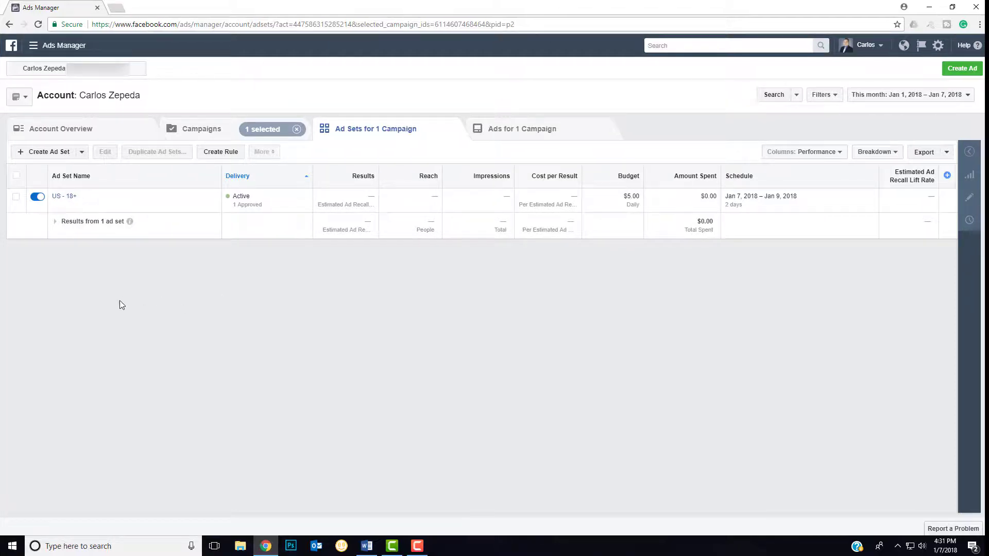
Select the US - 18+ ad set, open its charts and edit panel, and scroll through its settings
click(16, 199)
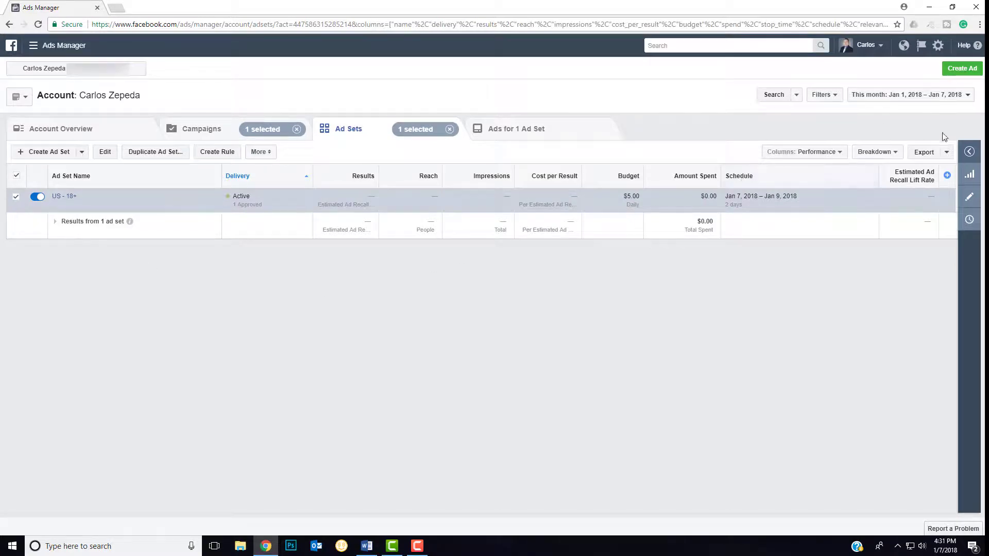
click(969, 152)
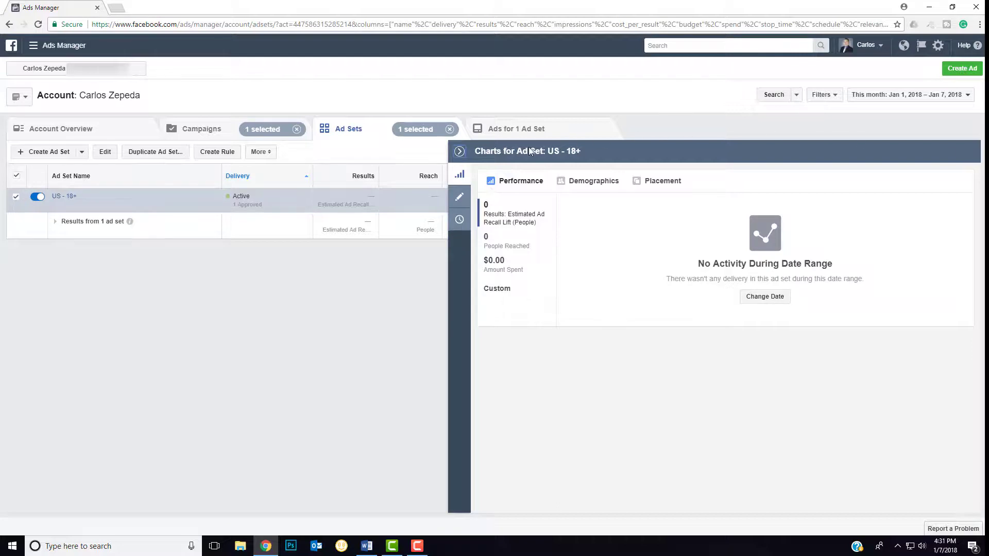
click(460, 199)
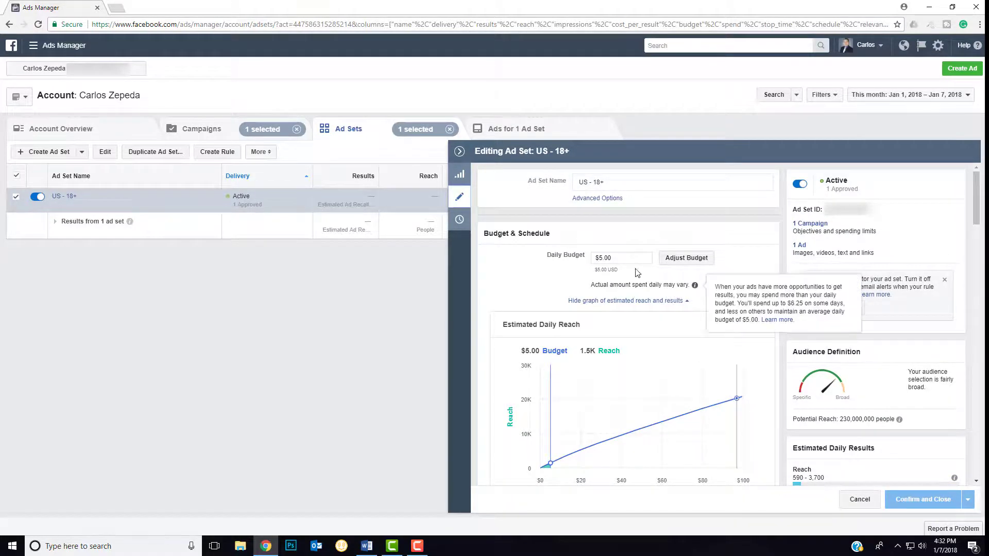
mouse_move(694, 285)
scroll(925, 255, down, 6)
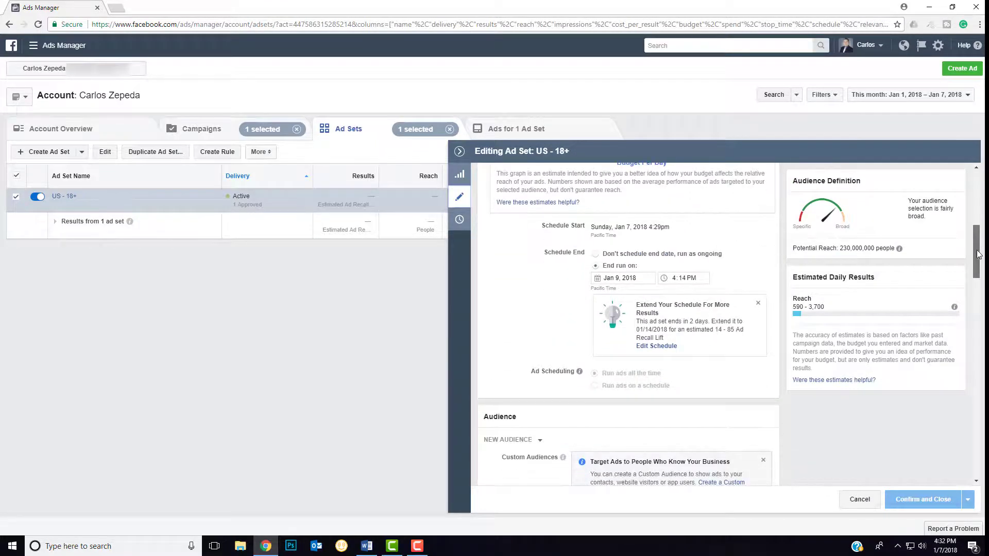
scroll(684, 360, down, 3)
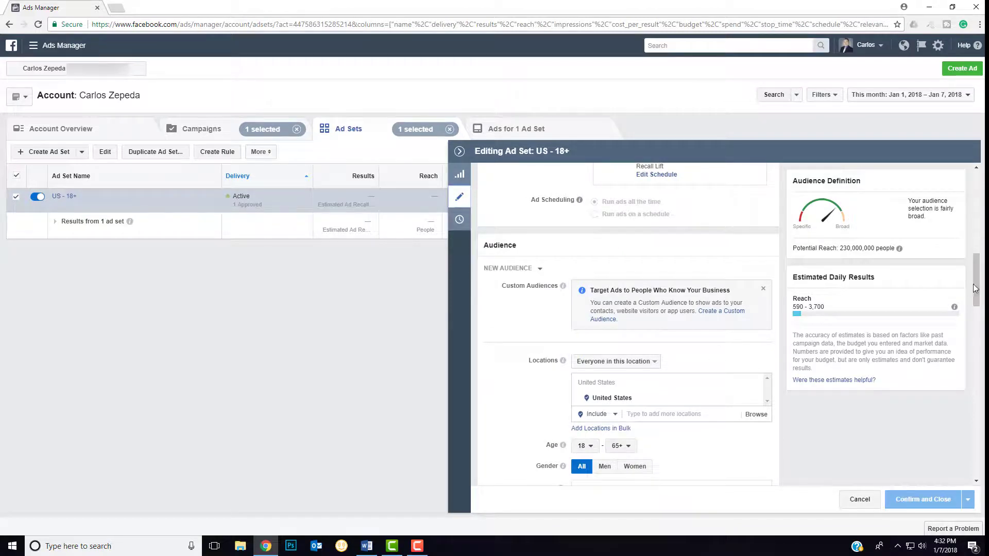
drag(975, 288, 983, 363)
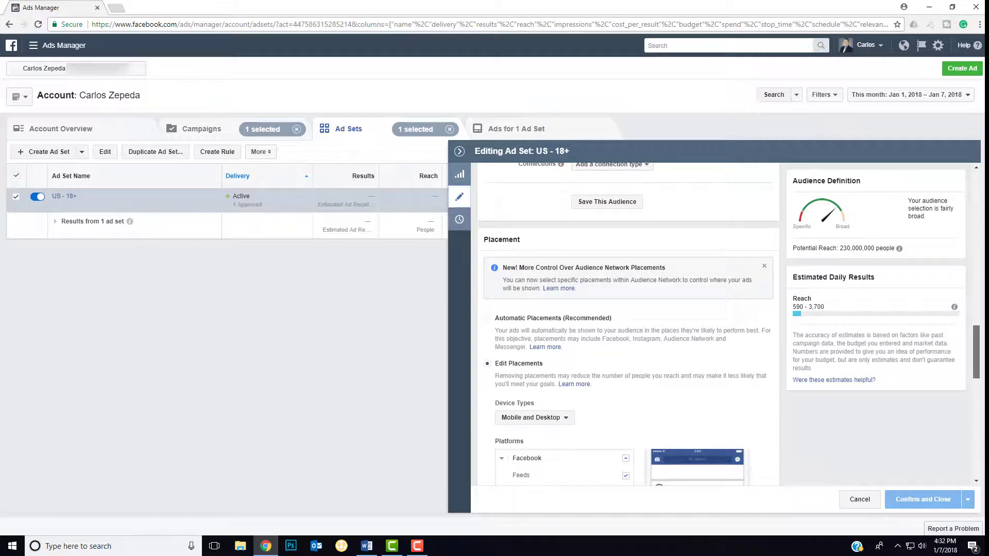
scroll(626, 325, down, 1)
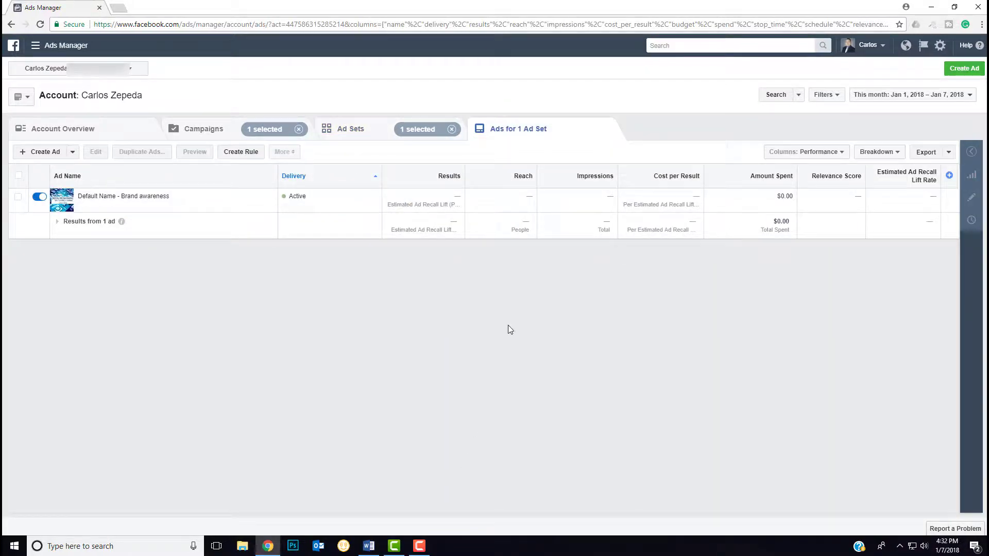
Select the Default Name - Brand awareness ad and scroll through its edit panel
mouse_move(183, 194)
click(18, 198)
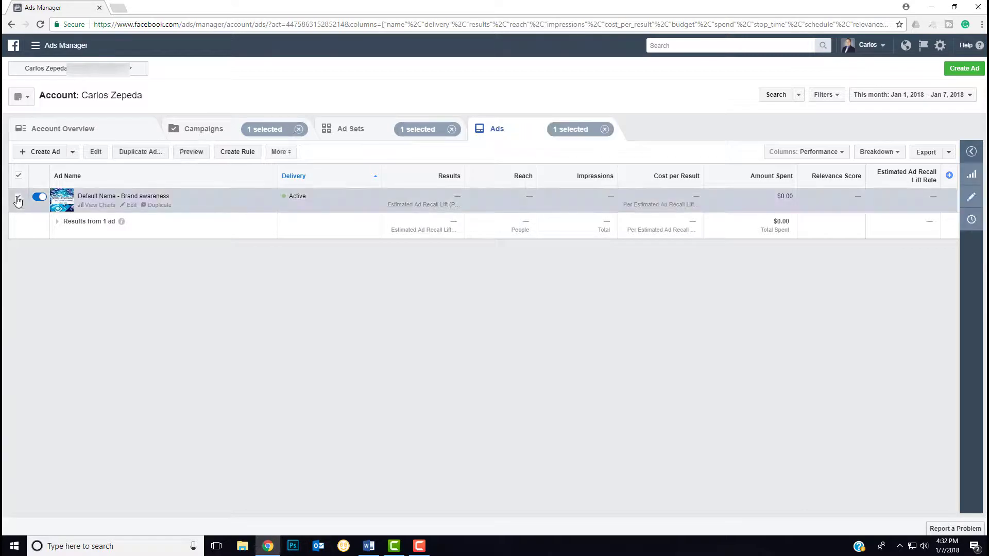
click(971, 153)
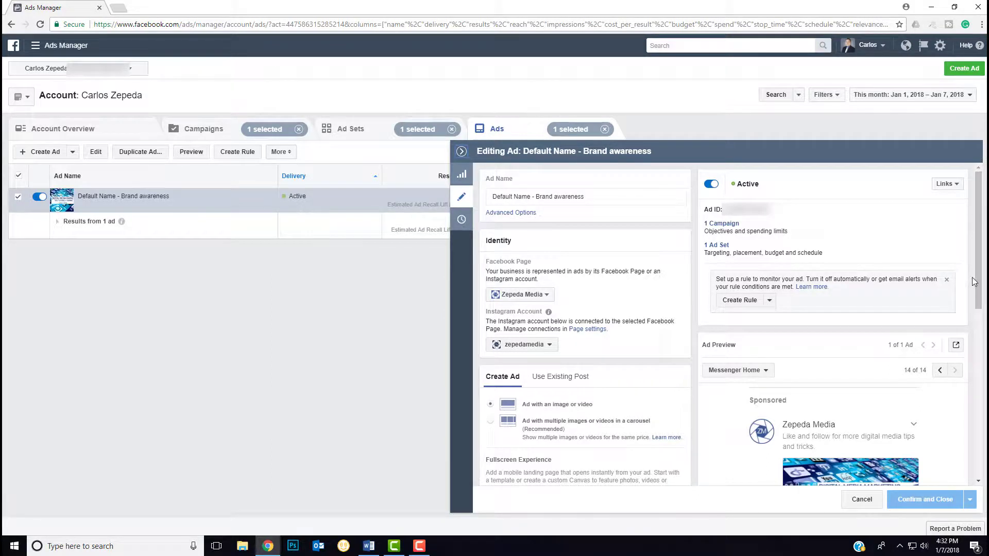
scroll(731, 325, down, 2)
scroll(893, 350, down, 2)
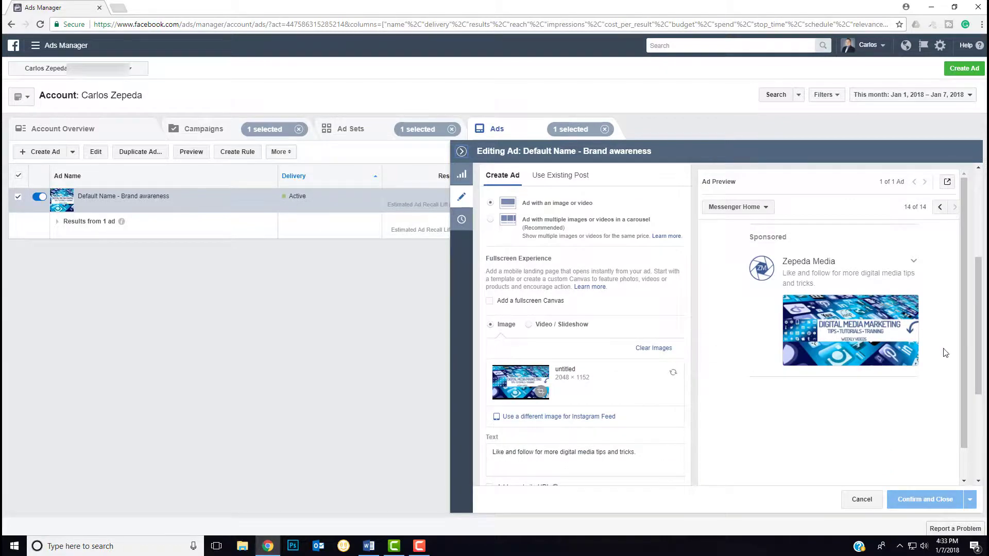
mouse_move(962, 364)
mouse_down()
mouse_move(962, 391)
mouse_move(961, 352)
mouse_up()
scroll(795, 332, up, 4)
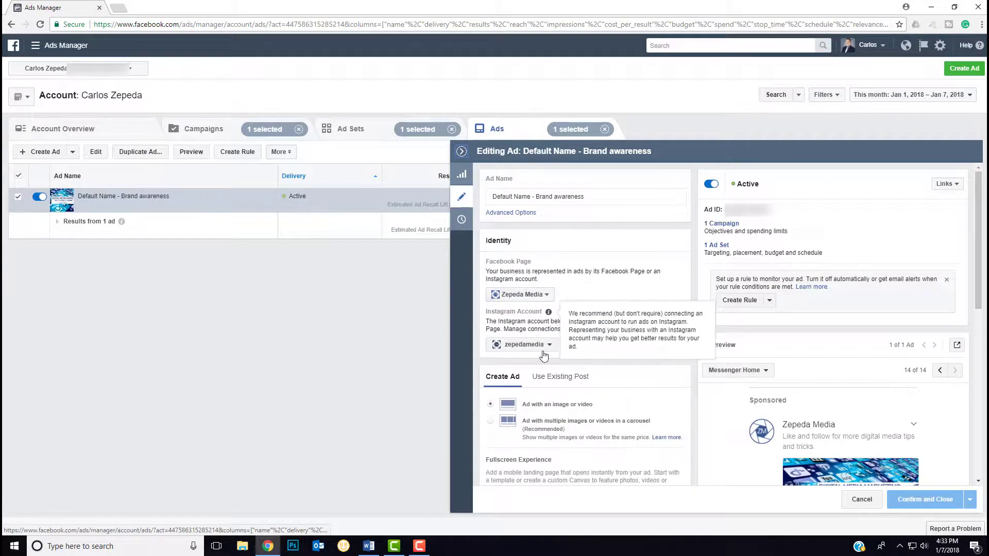
Close the panel without changes, deselect the ad, and switch it off
click(75, 365)
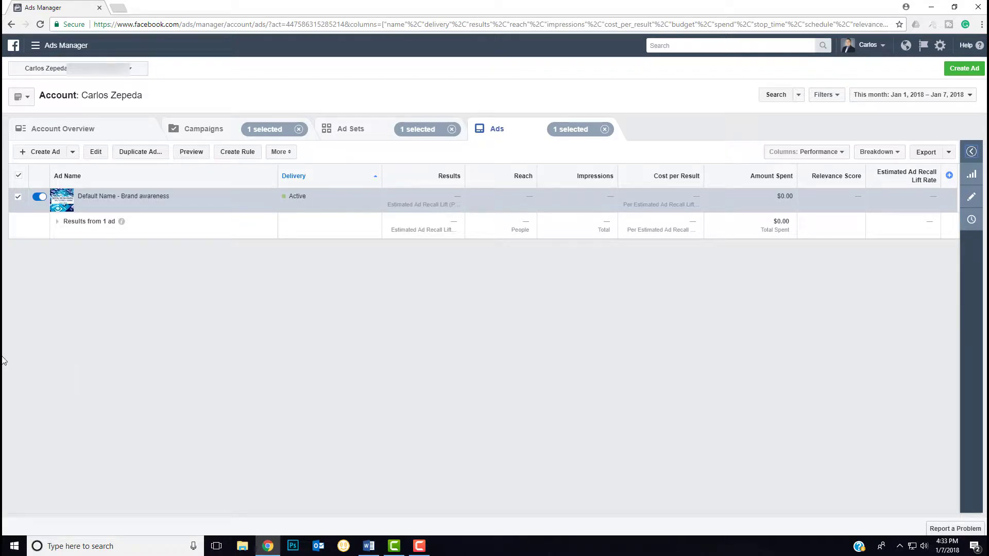
click(18, 197)
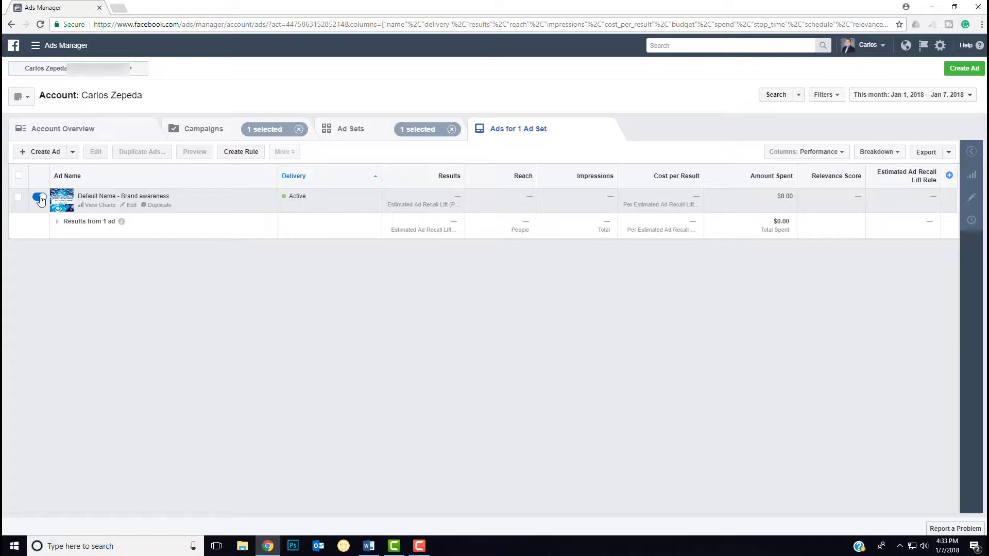
click(40, 198)
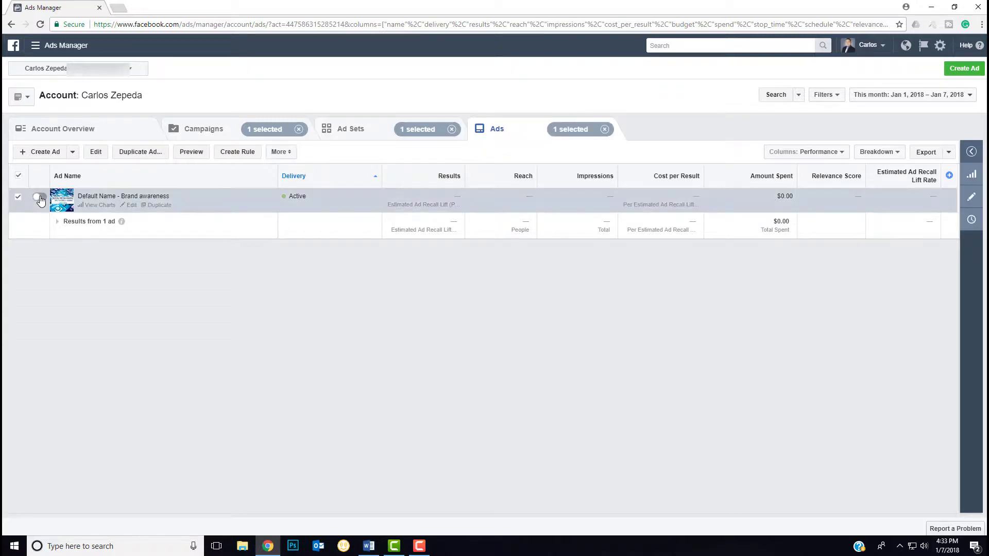